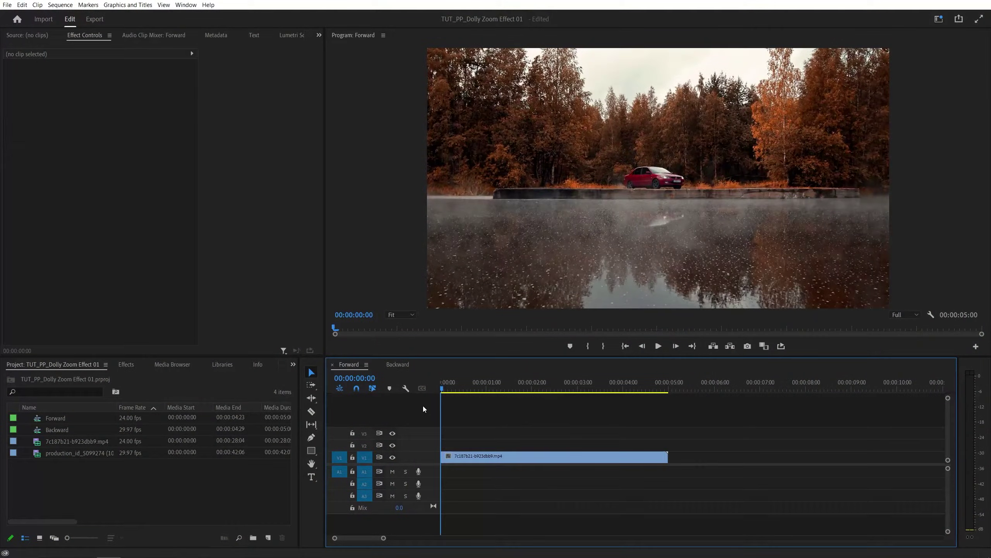
Preview the lake clip in Forward and the aerial tower footage in Backward
{"action": "left_click_drag", "start_coordinate": [443, 391], "coordinate": [645, 394]}
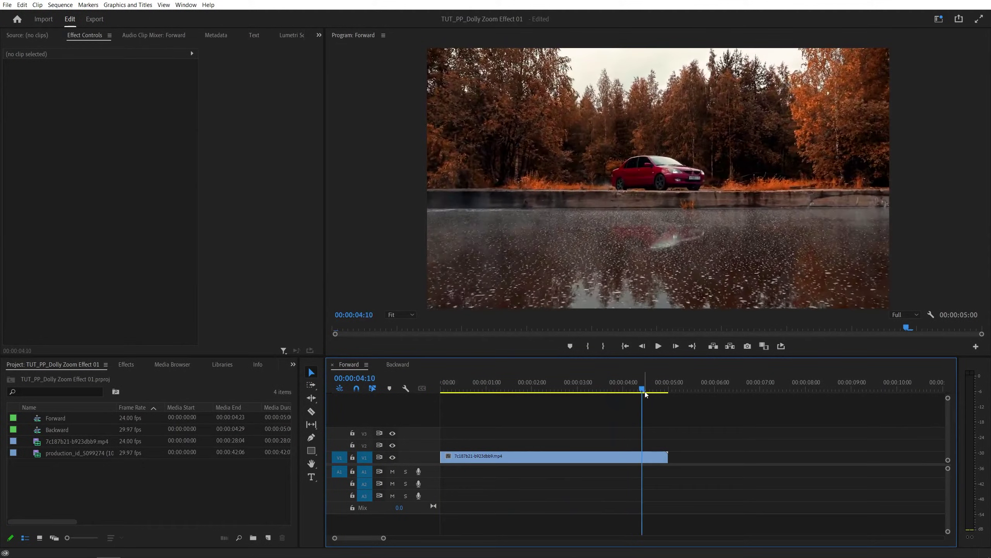
{"action": "left_click", "coordinate": [397, 364]}
{"action": "mouse_move", "coordinate": [443, 391]}
{"action": "left_mouse_down"}
{"action": "mouse_move", "coordinate": [600, 396]}
{"action": "mouse_move", "coordinate": [434, 390]}
{"action": "left_mouse_up"}
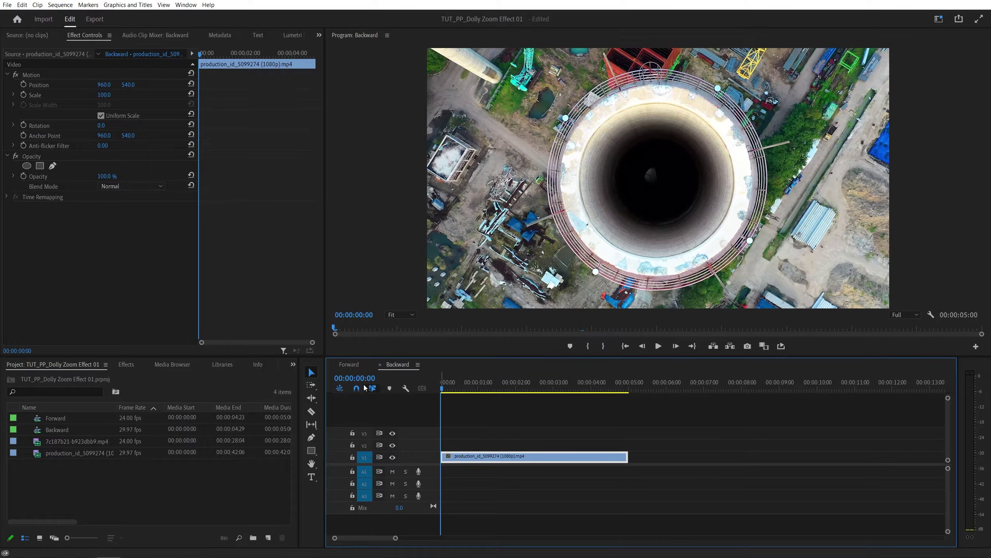
{"action": "left_click", "coordinate": [351, 365]}
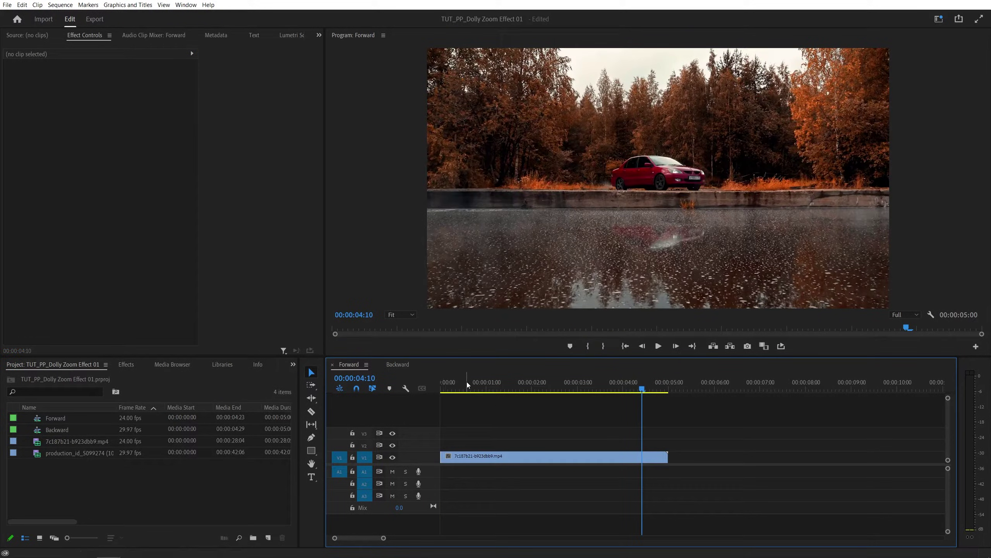
{"action": "left_click_drag", "start_coordinate": [466, 383], "coordinate": [500, 383]}
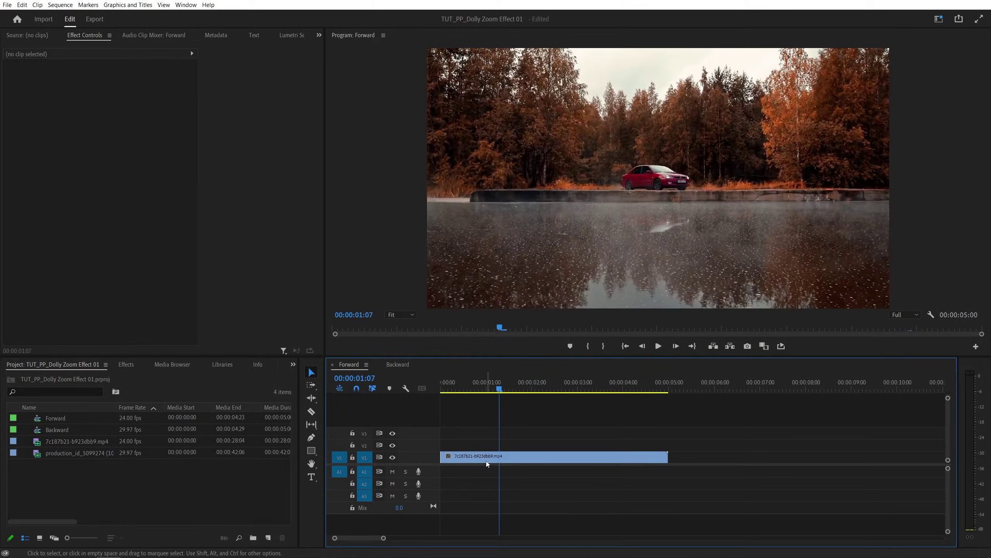
Enable Position and Scale keyframing on the red-car lake clip at its first frame
{"action": "left_click", "coordinate": [474, 459]}
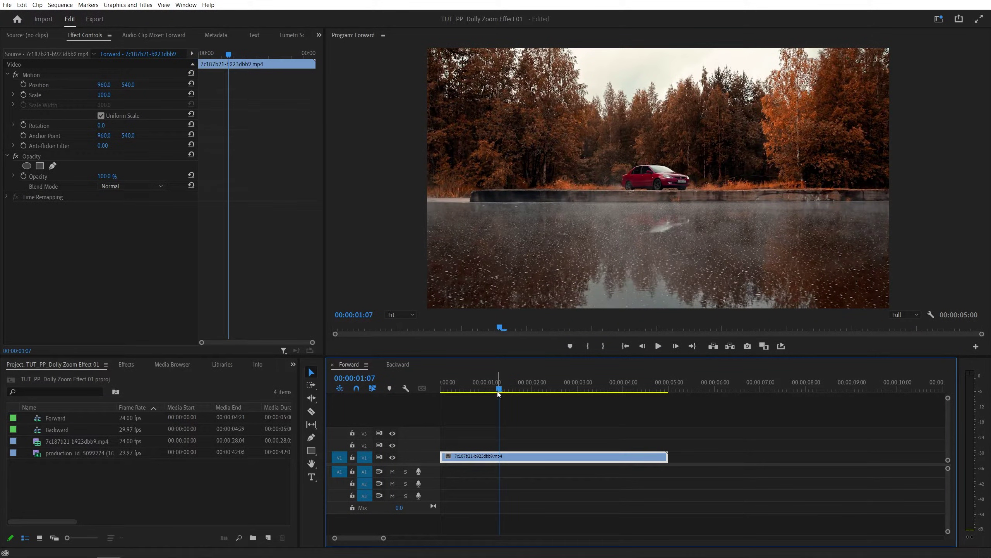
{"action": "left_click_drag", "start_coordinate": [499, 386], "coordinate": [440, 392]}
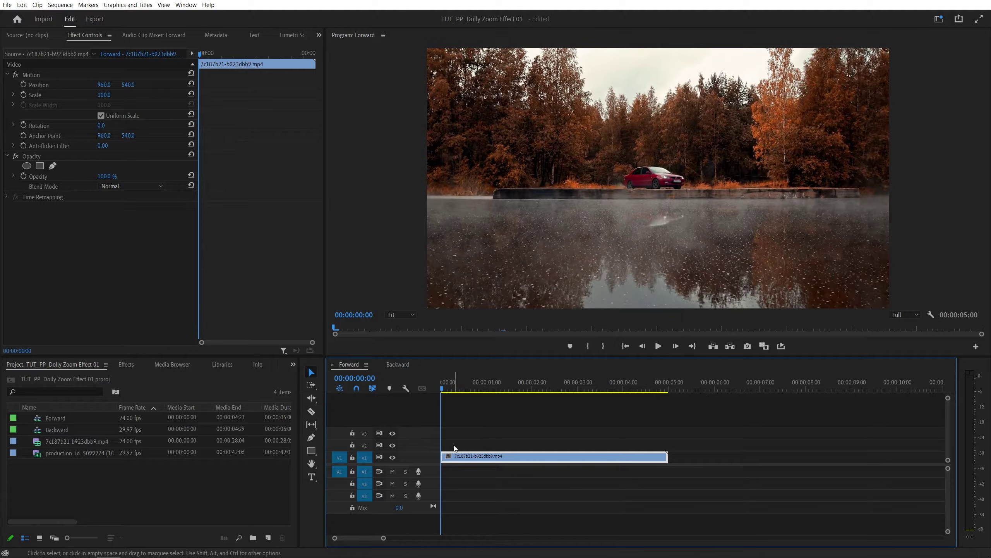
{"action": "left_click", "coordinate": [24, 85]}
{"action": "left_click", "coordinate": [24, 95]}
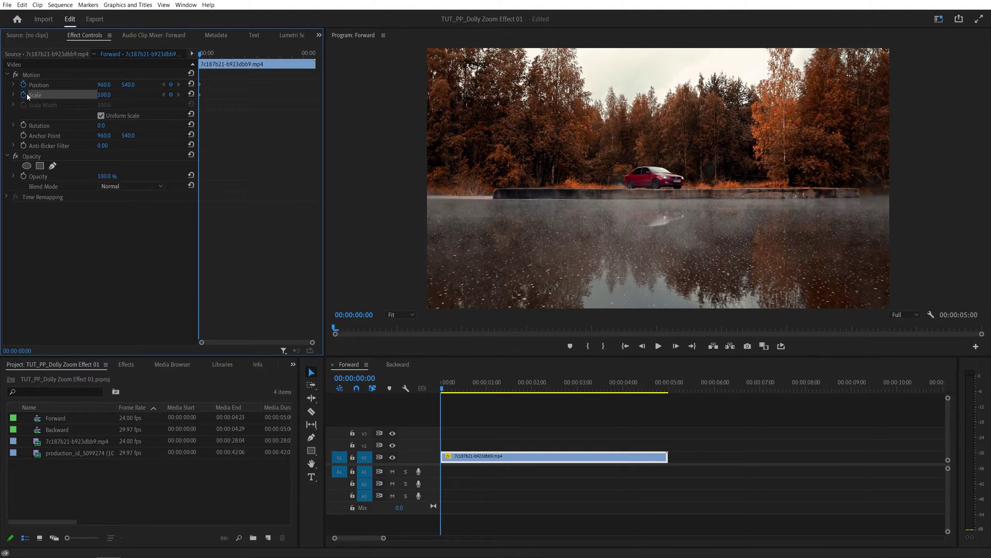
Add Position and Scale keyframes at the clip's end (04:23), then return to the first frame
{"action": "left_click_drag", "start_coordinate": [445, 387], "coordinate": [664, 401]}
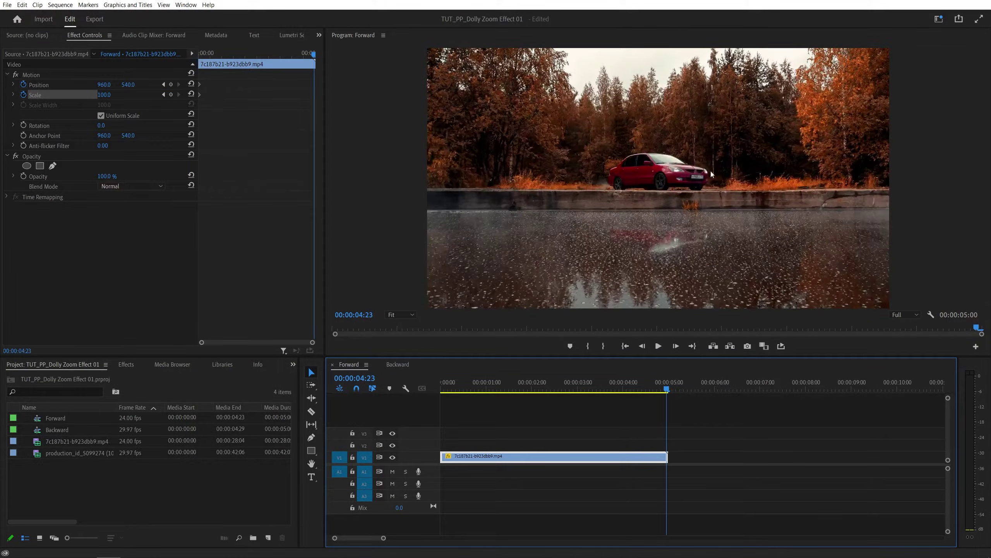
{"action": "left_click", "coordinate": [170, 84]}
{"action": "left_click", "coordinate": [170, 95]}
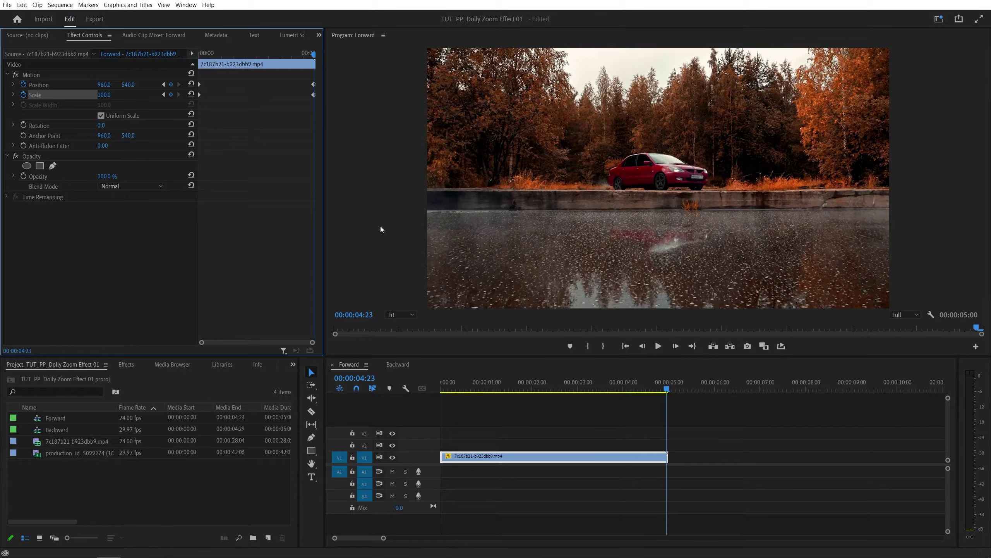
{"action": "left_click", "coordinate": [441, 387]}
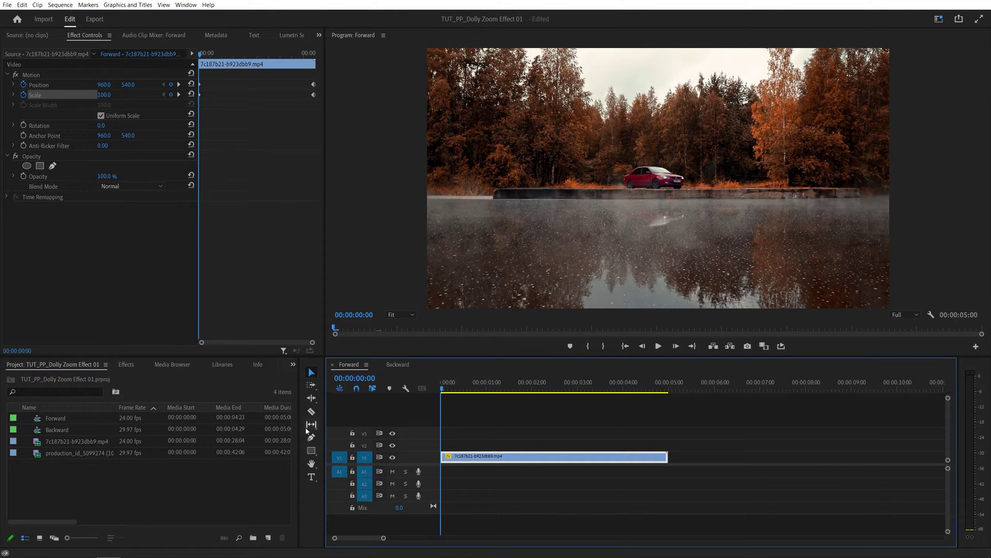
{"action": "left_click", "coordinate": [310, 451]}
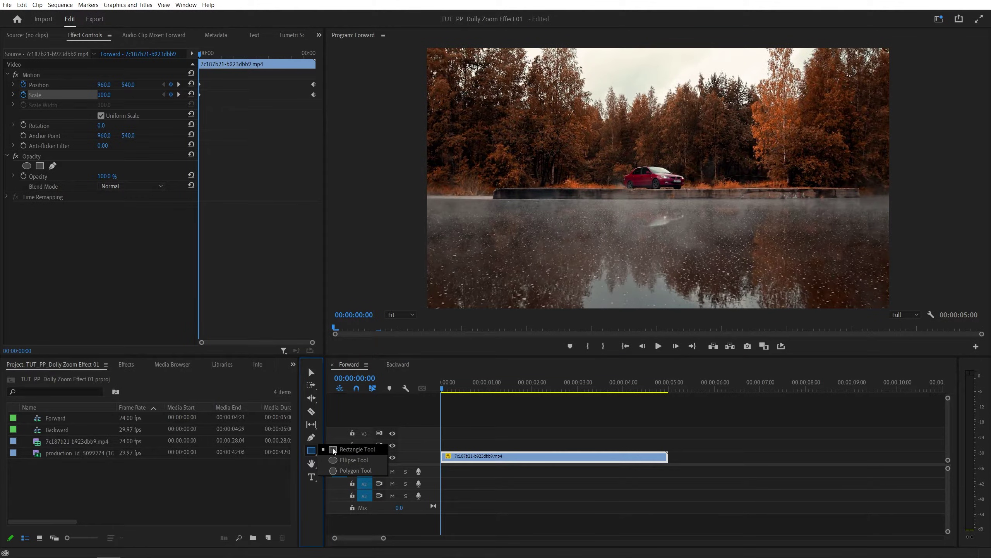
Draw a circle over the car in the frame centre with the Ellipse tool
{"action": "left_click", "coordinate": [361, 461]}
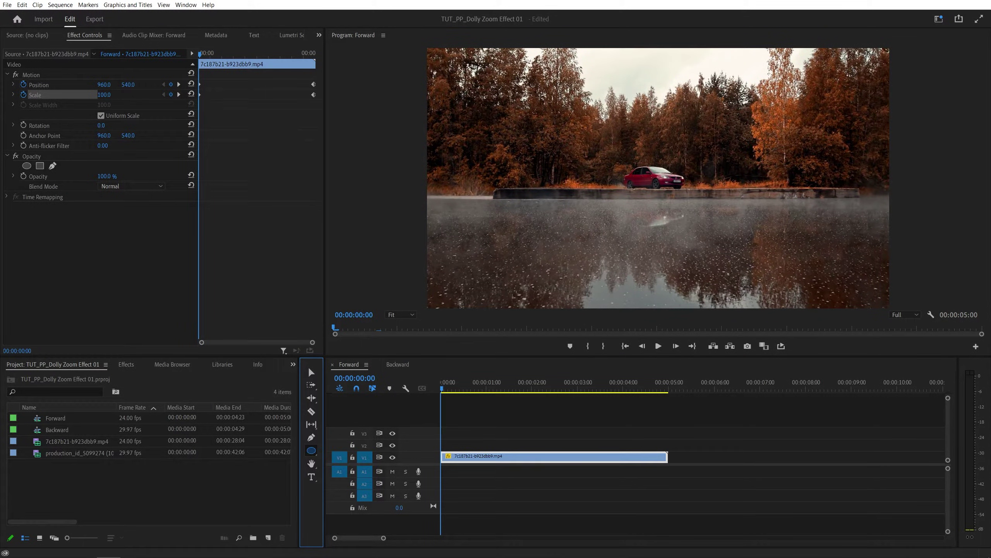
{"action": "mouse_move", "coordinate": [622, 156]}
{"action": "left_mouse_down"}
{"action": "mouse_move", "coordinate": [633, 172]}
{"action": "mouse_move", "coordinate": [698, 193]}
{"action": "left_mouse_up"}
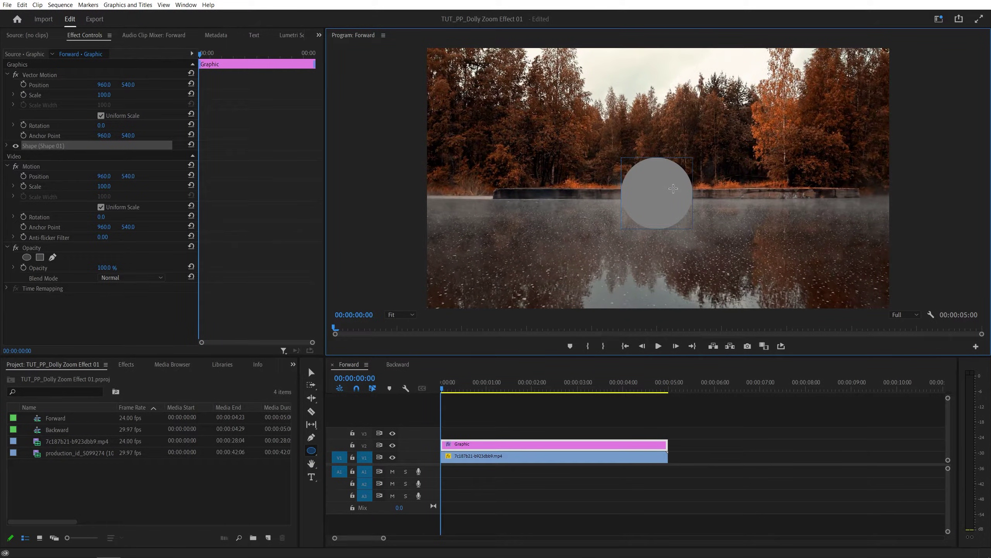
{"action": "left_click", "coordinate": [465, 447]}
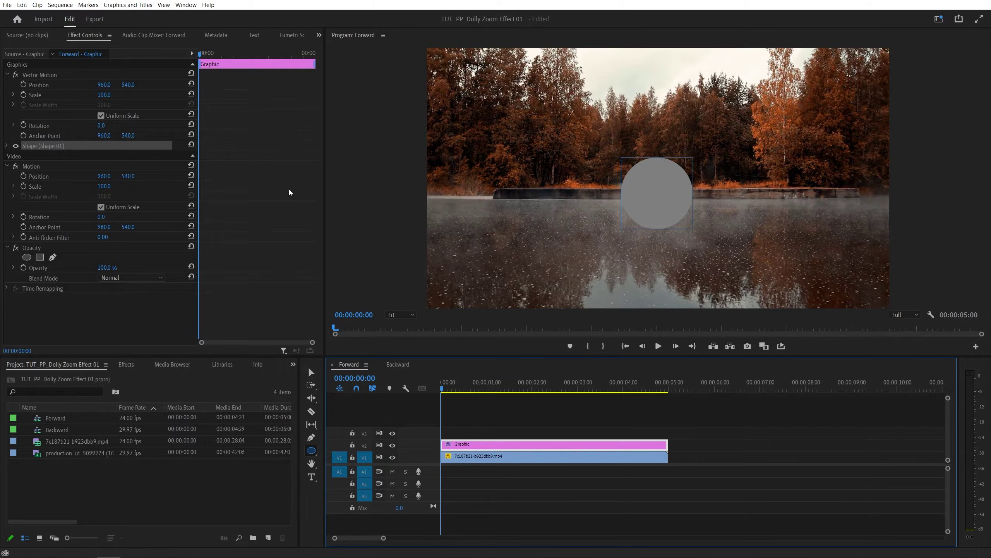
Set the circle graphic's Opacity to 50%
{"action": "left_click", "coordinate": [105, 268]}
{"action": "type", "text": "50"}
{"action": "key", "text": "Return"}
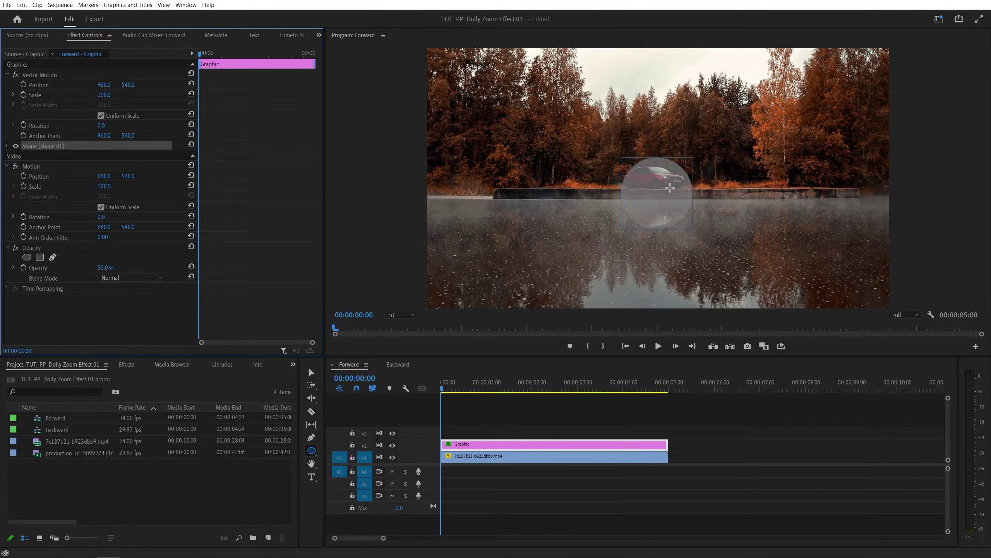
{"action": "left_click", "coordinate": [311, 373]}
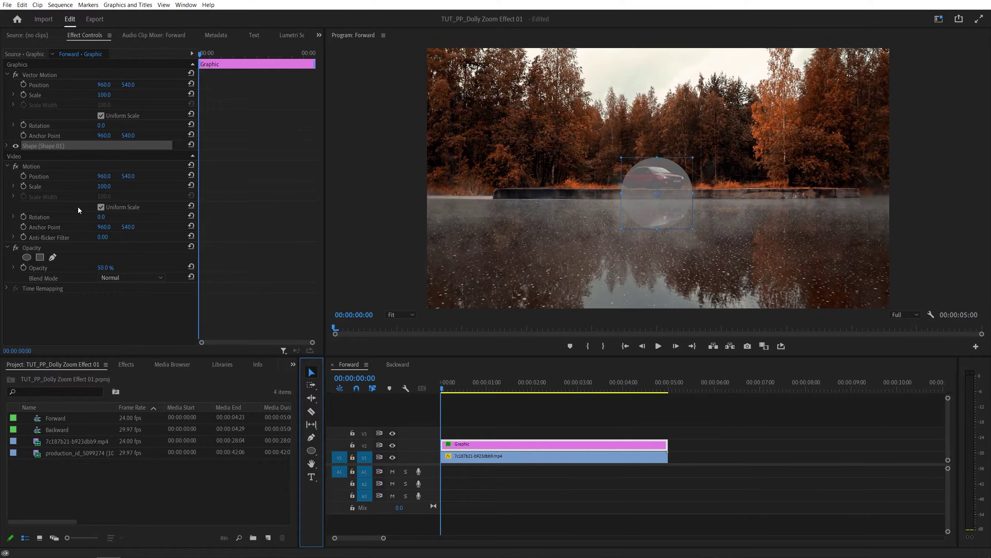
{"action": "left_click", "coordinate": [41, 75]}
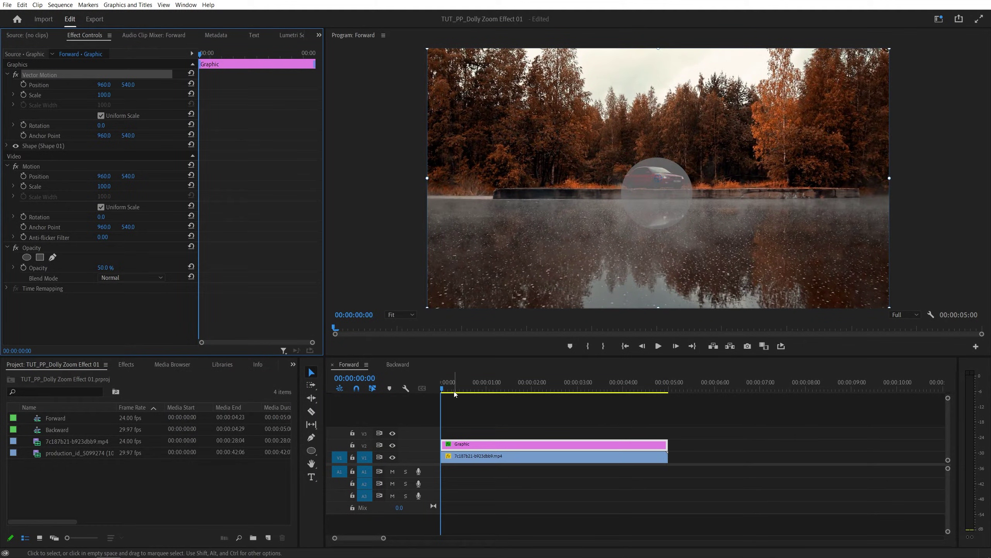
At 04:23, scale the circle guide to 140.4 and move it to 968, 457.5 over the car
{"action": "left_click_drag", "start_coordinate": [443, 387], "coordinate": [675, 402]}
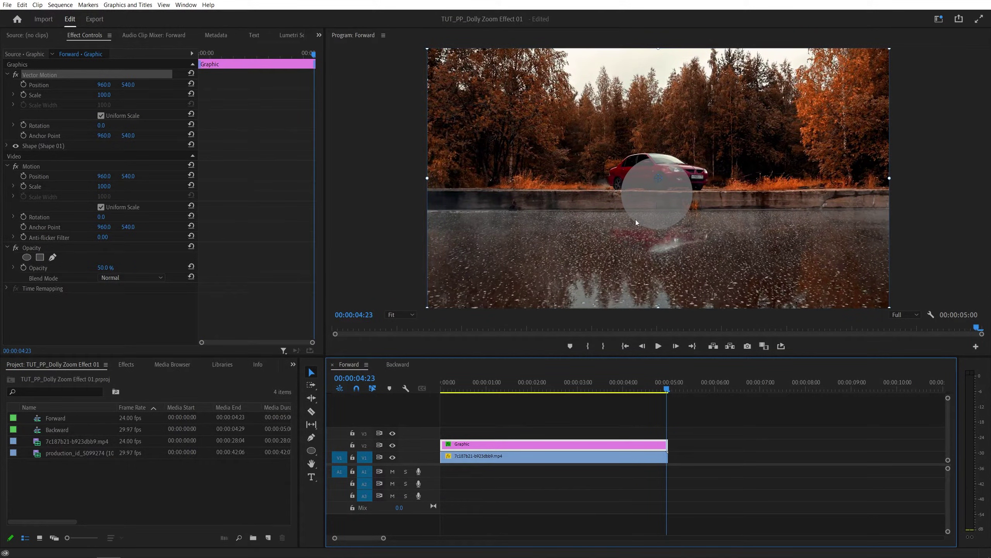
{"action": "left_click_drag", "start_coordinate": [660, 195], "coordinate": [661, 188]}
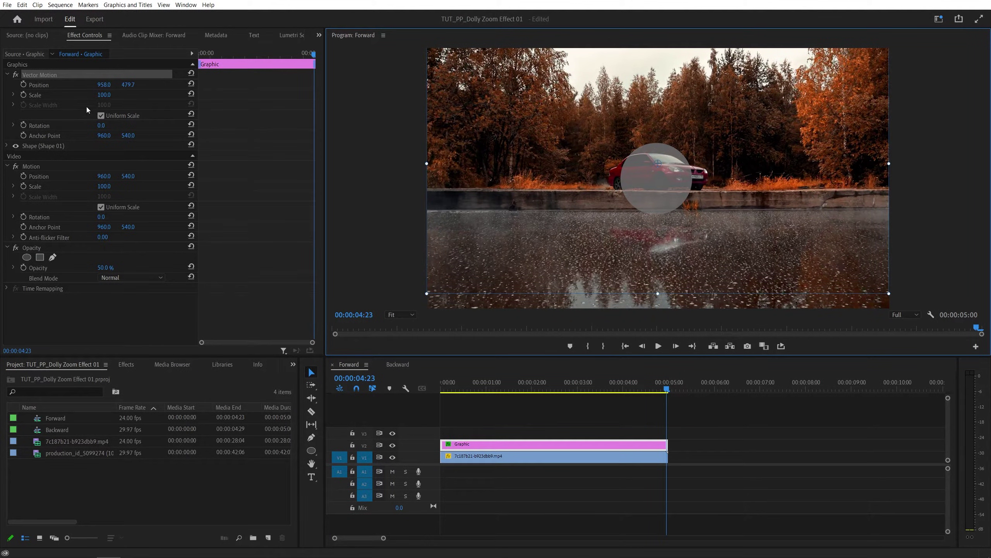
{"action": "left_click_drag", "start_coordinate": [104, 94], "coordinate": [119, 94]}
{"action": "left_click_drag", "start_coordinate": [680, 201], "coordinate": [681, 196]}
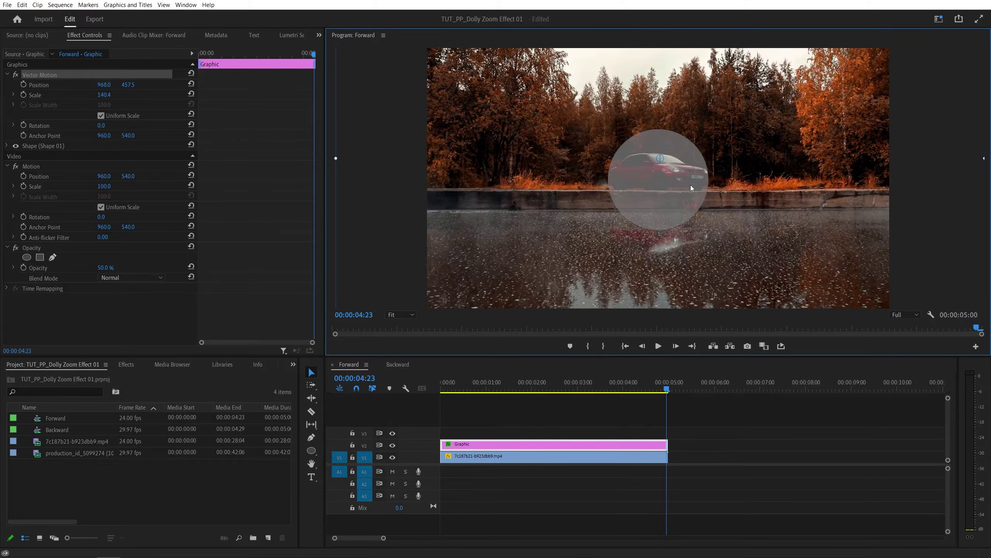
{"action": "left_click", "coordinate": [443, 384]}
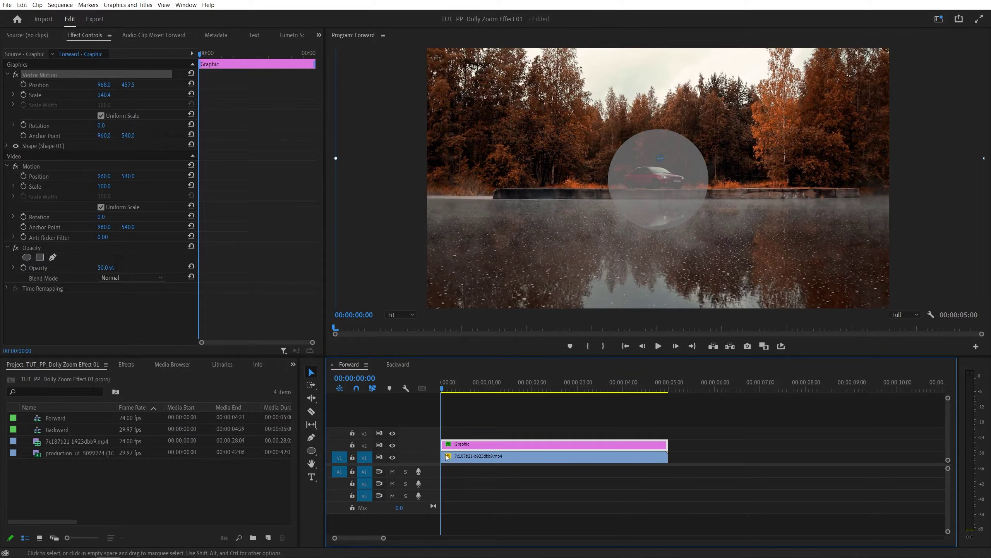
{"action": "left_click", "coordinate": [484, 455]}
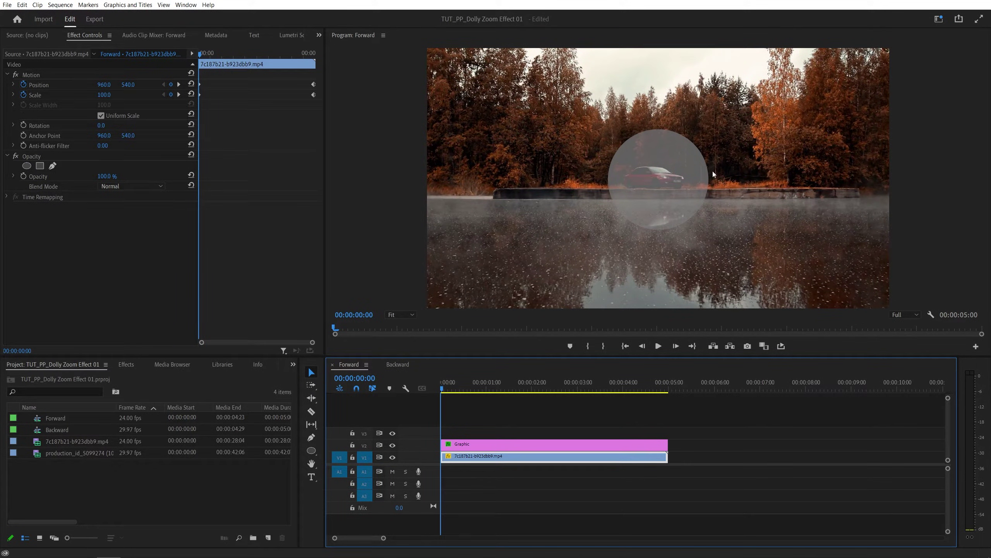
At 0:00, set the red-car clip to Scale 166 and Position 989.8, 538, then delete the guide
{"action": "mouse_move", "coordinate": [104, 95]}
{"action": "left_mouse_down"}
{"action": "mouse_move", "coordinate": [152, 95]}
{"action": "mouse_move", "coordinate": [108, 85]}
{"action": "left_mouse_up"}
{"action": "left_click_drag", "start_coordinate": [658, 177], "coordinate": [664, 178]}
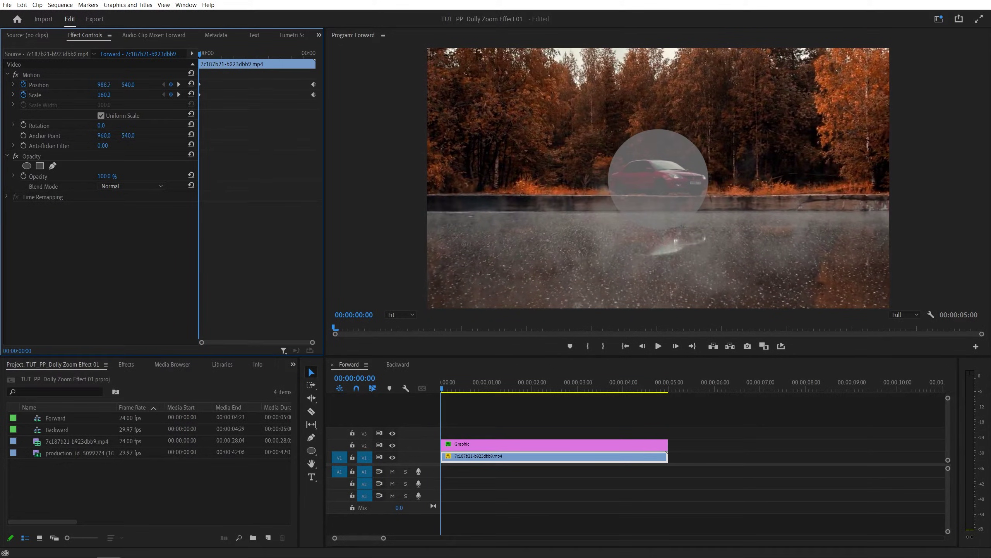
{"action": "left_click_drag", "start_coordinate": [104, 95], "coordinate": [113, 94]}
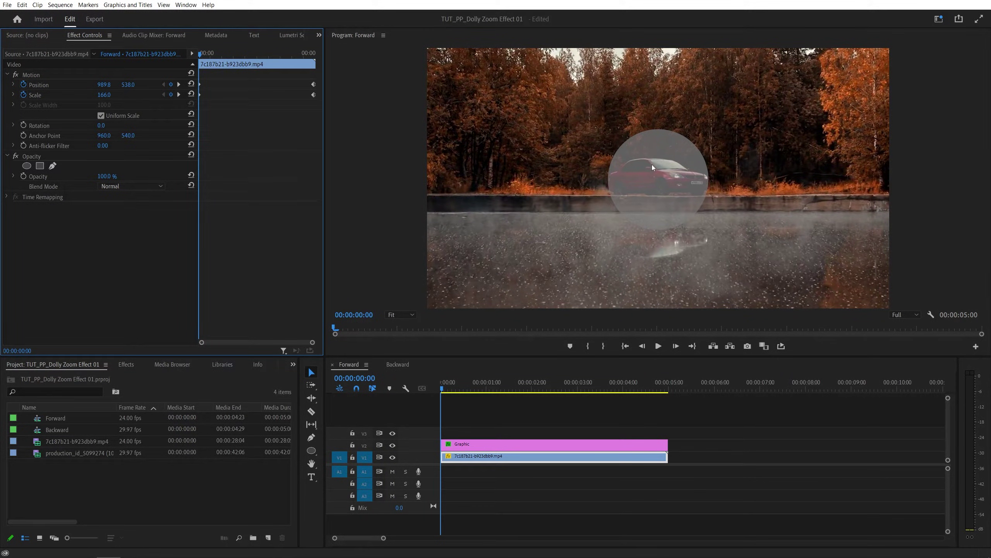
{"action": "left_click", "coordinate": [465, 444]}
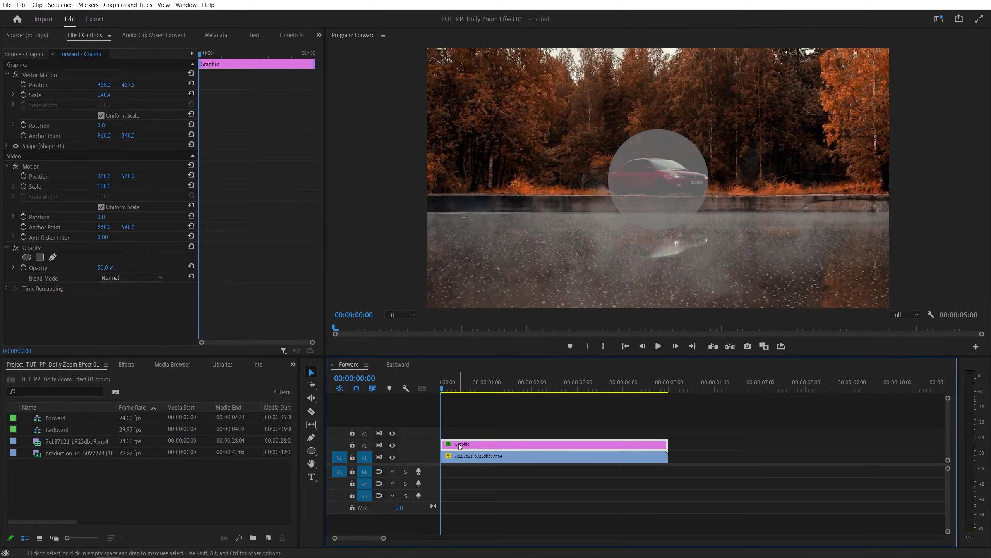
{"action": "key", "text": "Delete"}
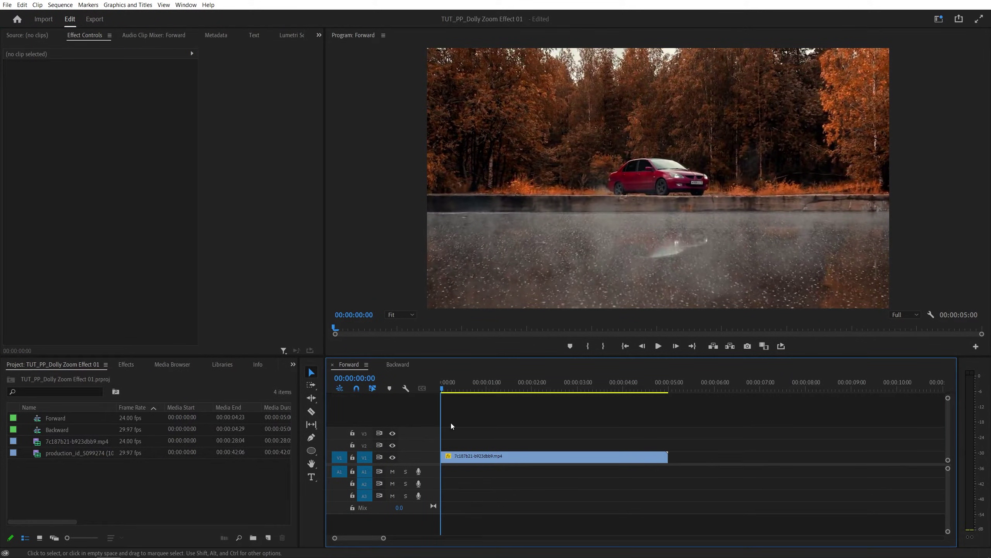
{"action": "key", "text": "space"}
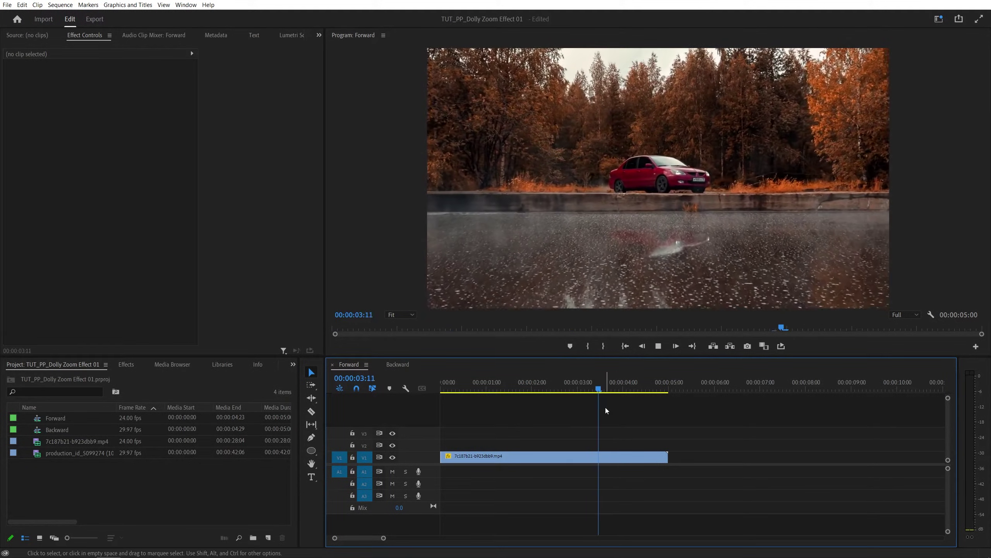
{"action": "key", "text": "space"}
{"action": "left_click", "coordinate": [594, 388]}
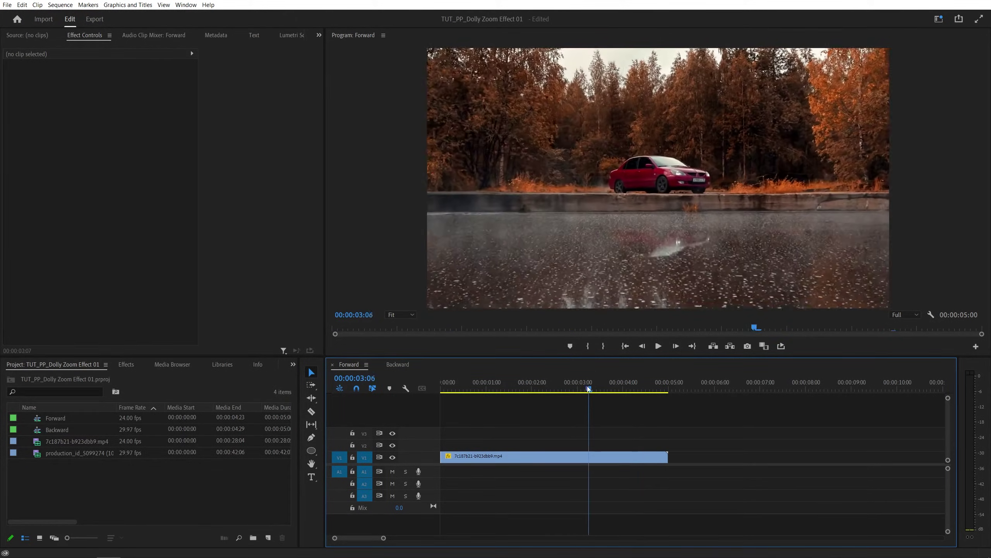
{"action": "left_click_drag", "start_coordinate": [594, 388], "coordinate": [454, 388]}
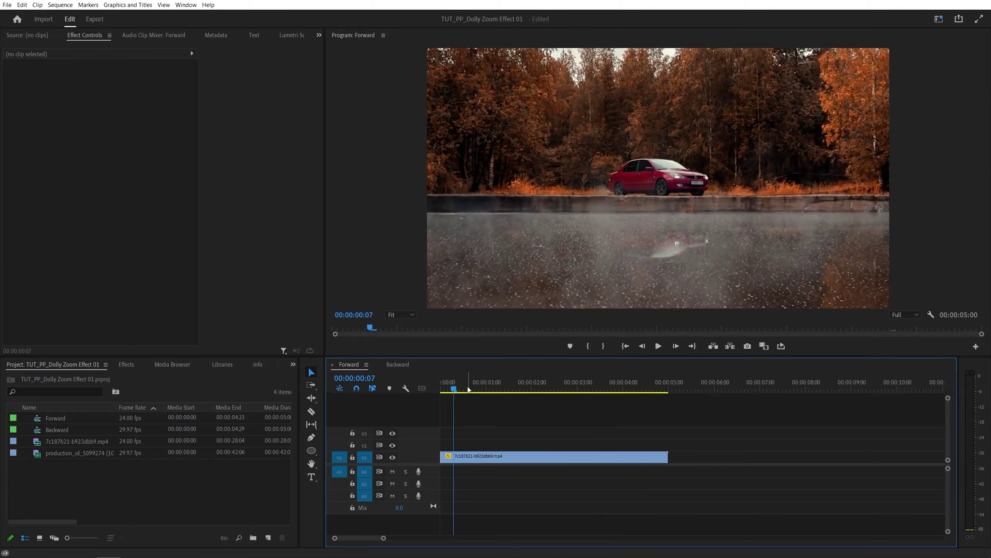
{"action": "left_click", "coordinate": [401, 364]}
Enable Position and Scale keyframing on the tower clip's first frame
{"action": "left_click_drag", "start_coordinate": [486, 388], "coordinate": [449, 392]}
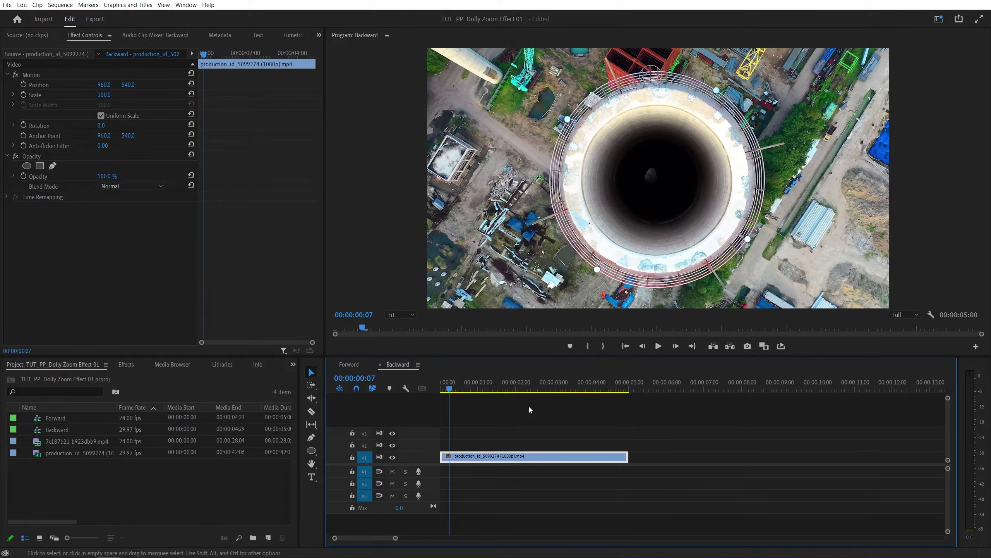
{"action": "left_click_drag", "start_coordinate": [450, 390], "coordinate": [434, 392]}
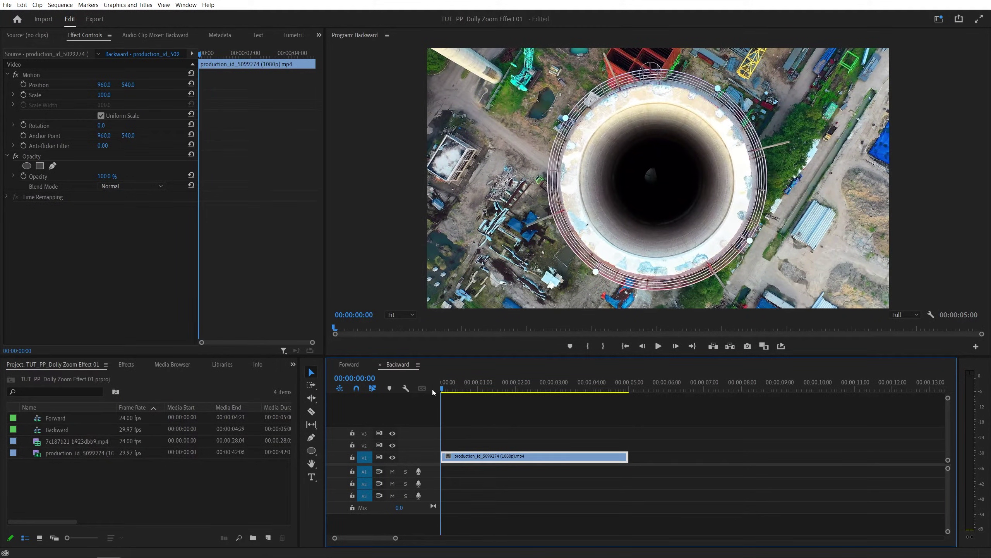
{"action": "left_click", "coordinate": [23, 84]}
{"action": "left_click", "coordinate": [23, 94]}
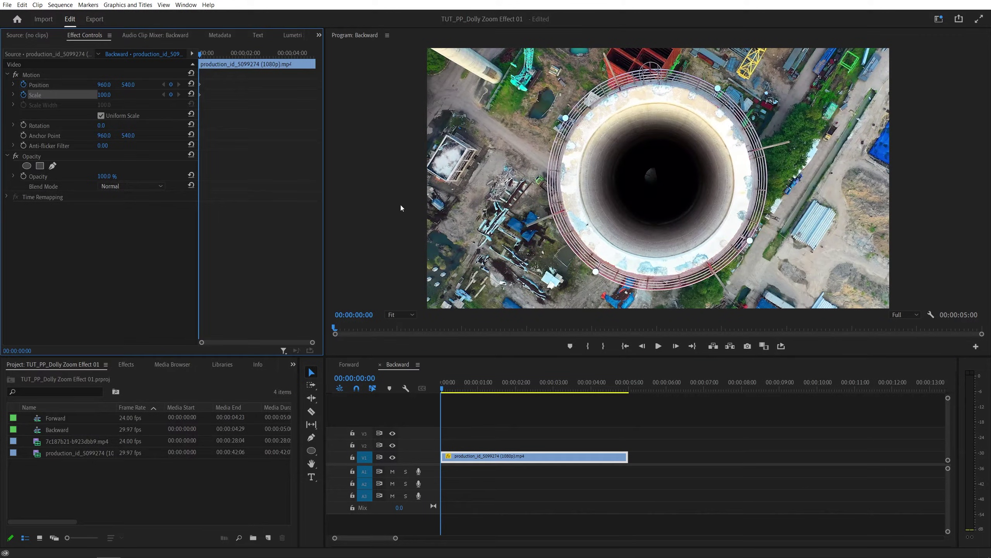
Add Position and Scale keyframes on the last frame (4:29), then return to the start
{"action": "left_click", "coordinate": [629, 390]}
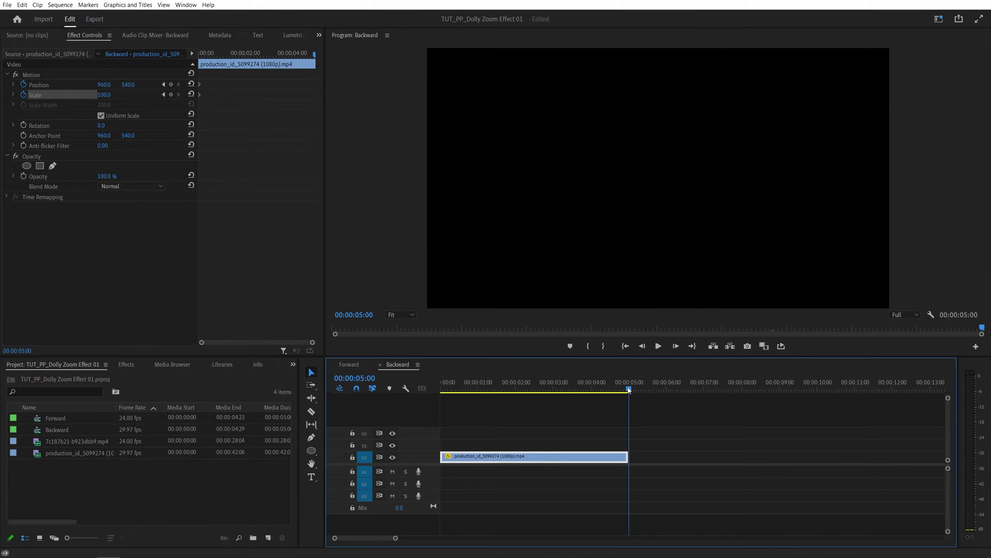
{"action": "key", "text": "Left"}
{"action": "left_click", "coordinate": [170, 84]}
{"action": "left_click", "coordinate": [172, 96]}
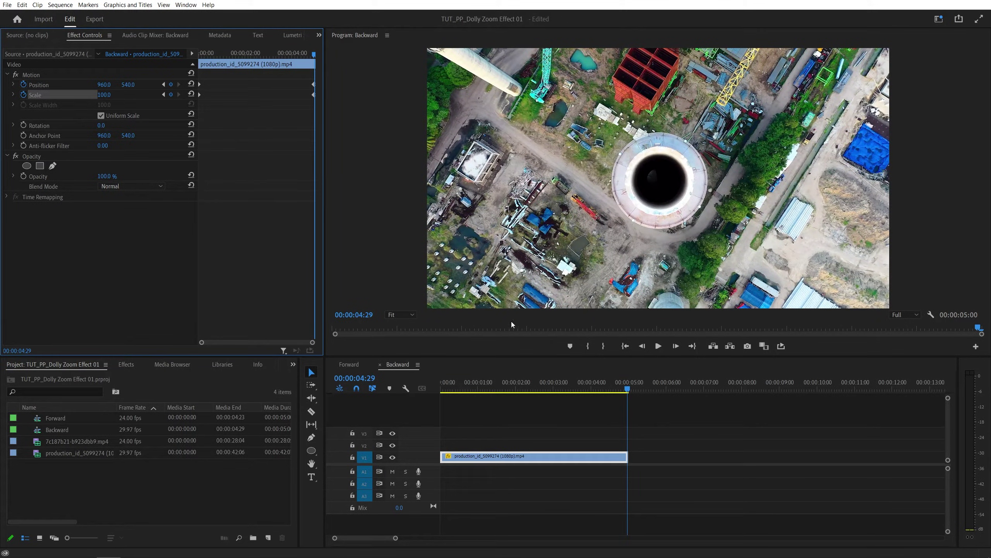
{"action": "left_click", "coordinate": [418, 390]}
{"action": "key", "text": "Home"}
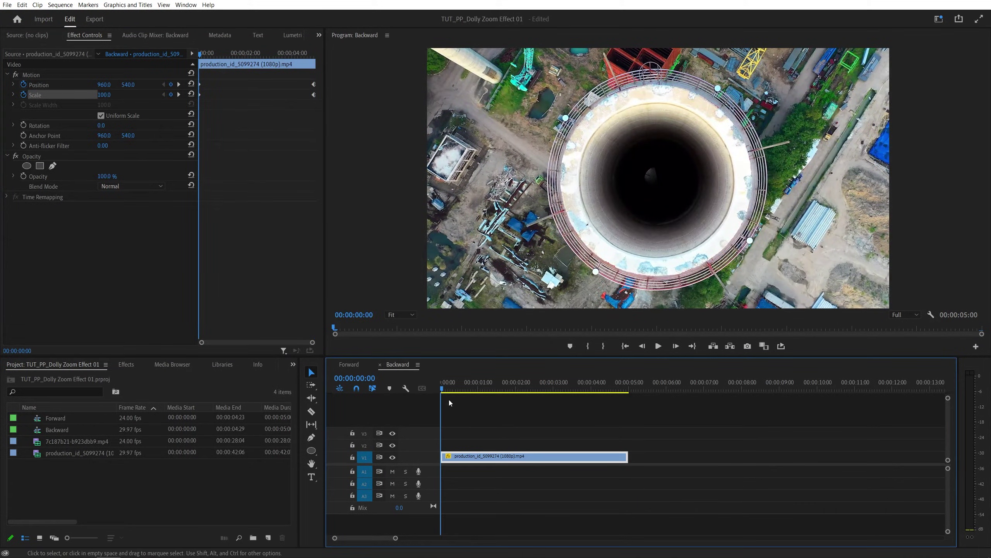
Draw a circle over the tower's ring and set its Opacity to 50%
{"action": "left_click", "coordinate": [311, 450]}
{"action": "mouse_move", "coordinate": [548, 76]}
{"action": "left_mouse_down"}
{"action": "mouse_move", "coordinate": [688, 216]}
{"action": "mouse_move", "coordinate": [798, 265]}
{"action": "left_mouse_up"}
{"action": "left_click", "coordinate": [104, 268]}
{"action": "type", "text": "50"}
{"action": "key", "text": "Return"}
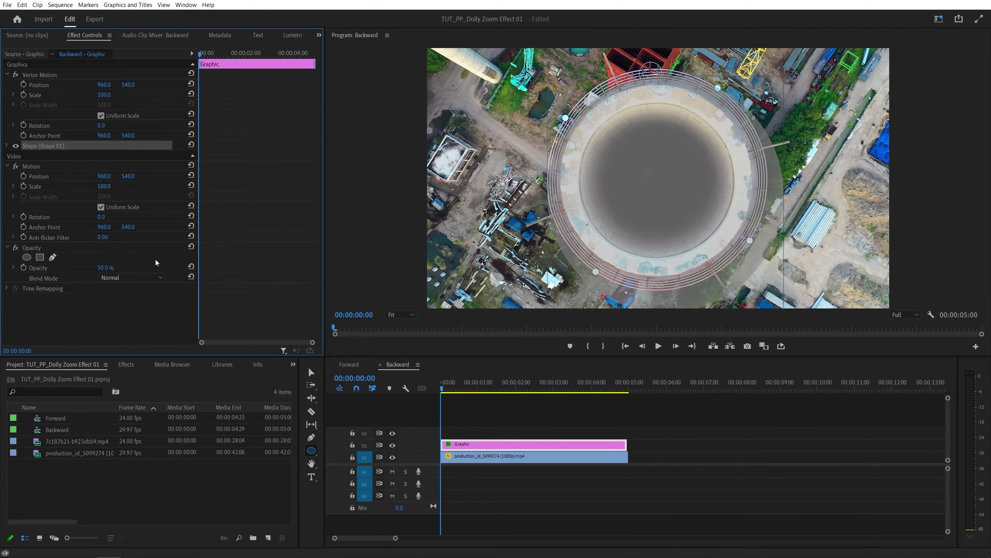
Give the circle a pure red fill
{"action": "left_click", "coordinate": [6, 146]}
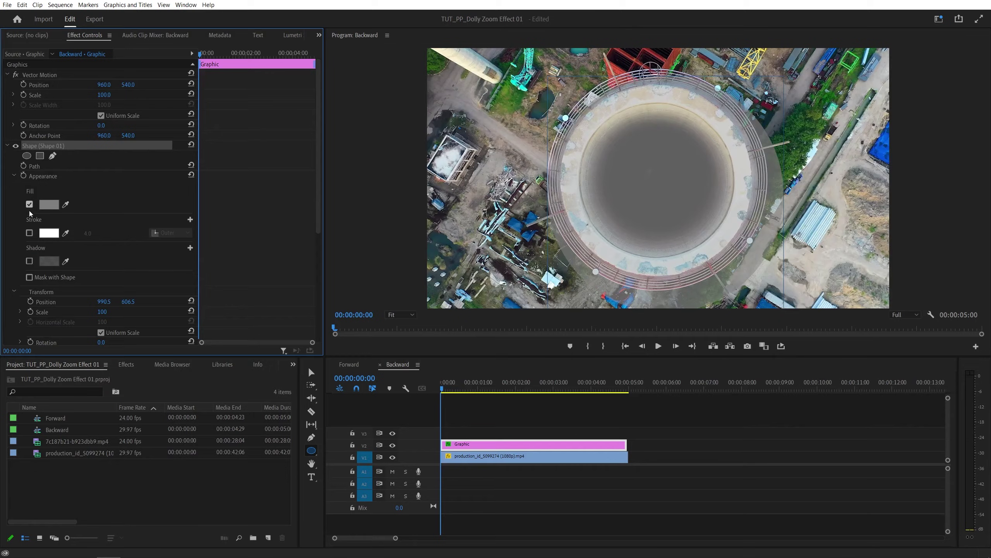
{"action": "left_click", "coordinate": [50, 205]}
{"action": "left_click", "coordinate": [490, 330]}
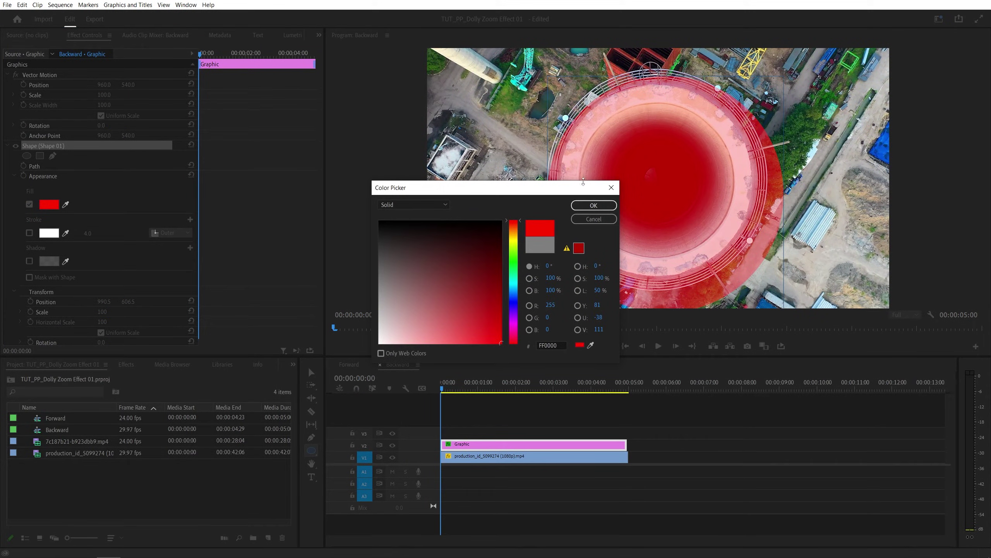
{"action": "left_click", "coordinate": [593, 206]}
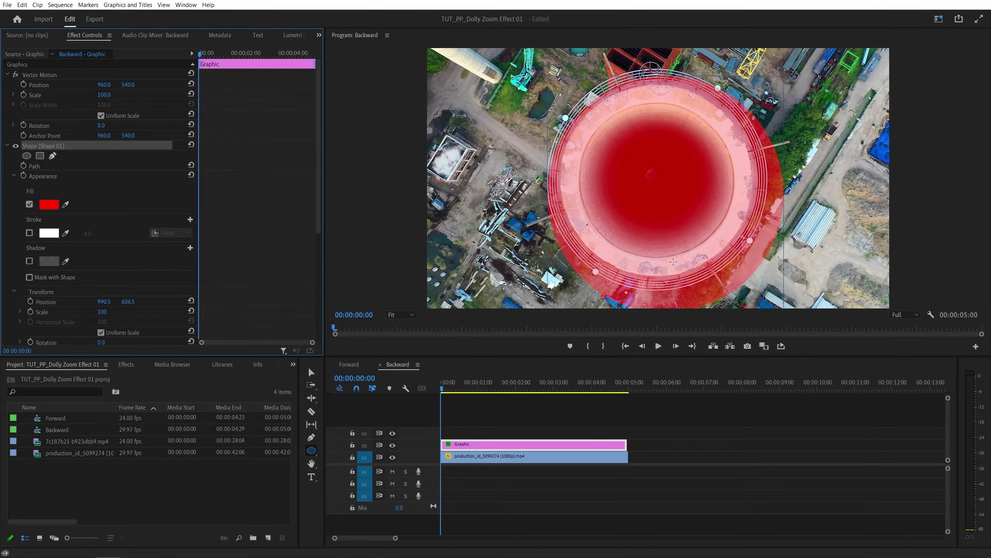
{"action": "left_click", "coordinate": [311, 374]}
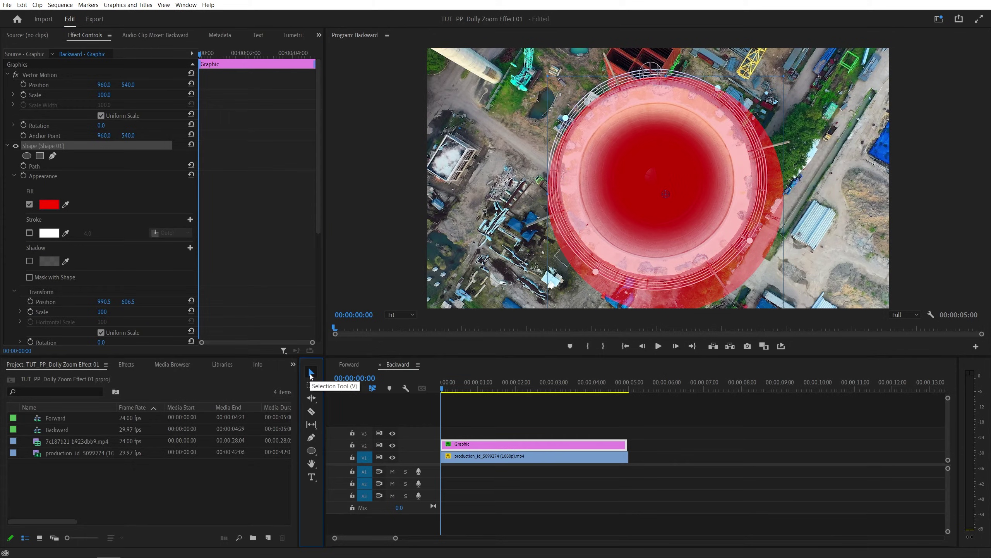
{"action": "left_click", "coordinate": [38, 75]}
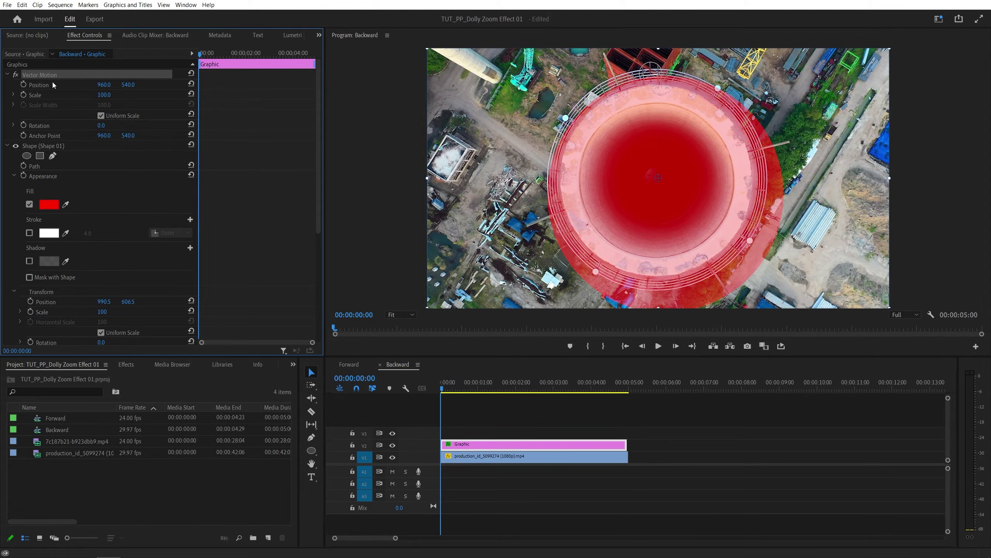
Fit the red circle to the tower's outer ring at Scale 95, Position 921.8, 483.7
{"action": "left_click_drag", "start_coordinate": [687, 238], "coordinate": [672, 223]}
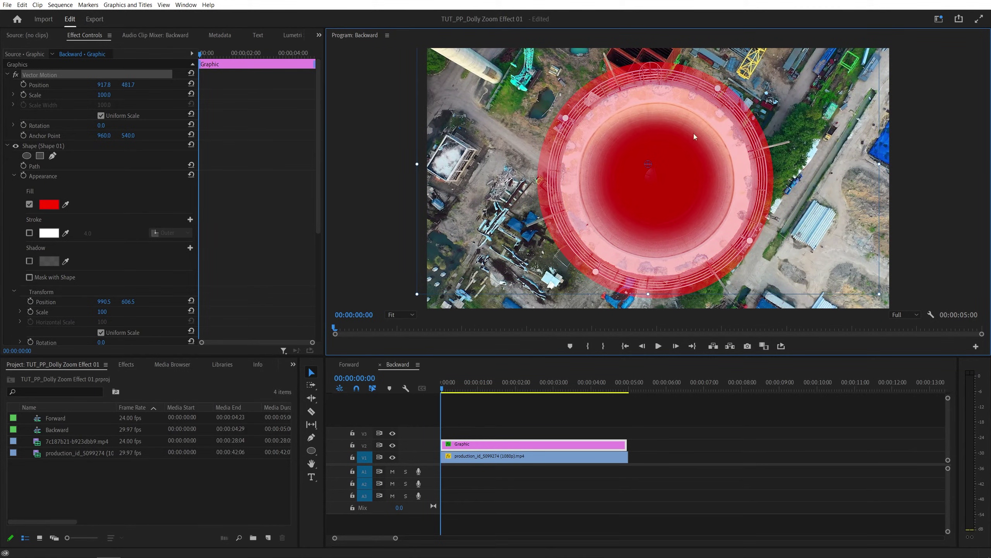
{"action": "left_click_drag", "start_coordinate": [104, 94], "coordinate": [97, 94]}
{"action": "left_click_drag", "start_coordinate": [687, 156], "coordinate": [687, 157]}
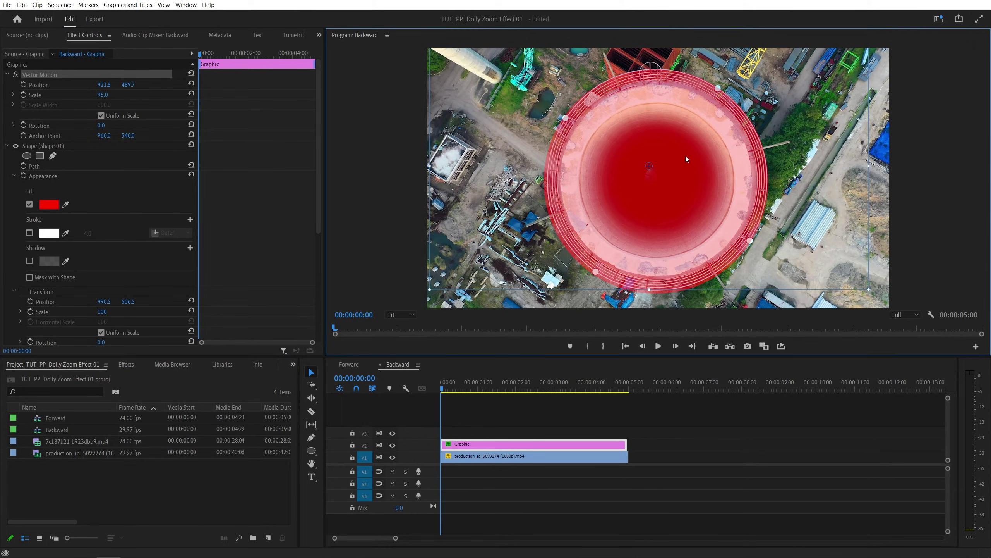
{"action": "key", "text": "Up"}
{"action": "key", "text": "Up"}
{"action": "key", "text": "Up"}
{"action": "key", "text": "Up"}
{"action": "key", "text": "Up"}
{"action": "key", "text": "Up"}
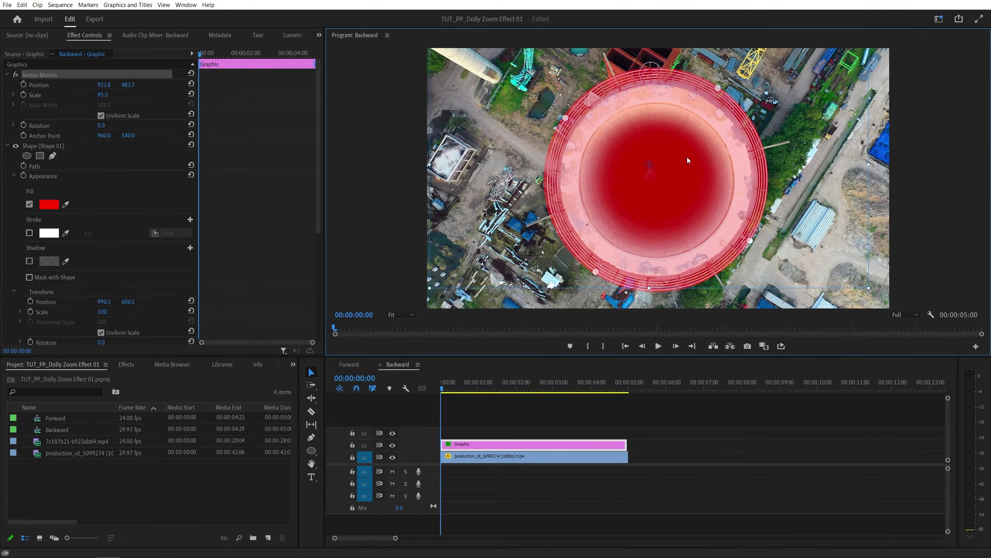
Extend the Graphic clip's end to match the tower clip's end
{"action": "left_click_drag", "start_coordinate": [499, 386], "coordinate": [628, 393]}
{"action": "key", "text": "="}
{"action": "key", "text": "="}
{"action": "key", "text": "="}
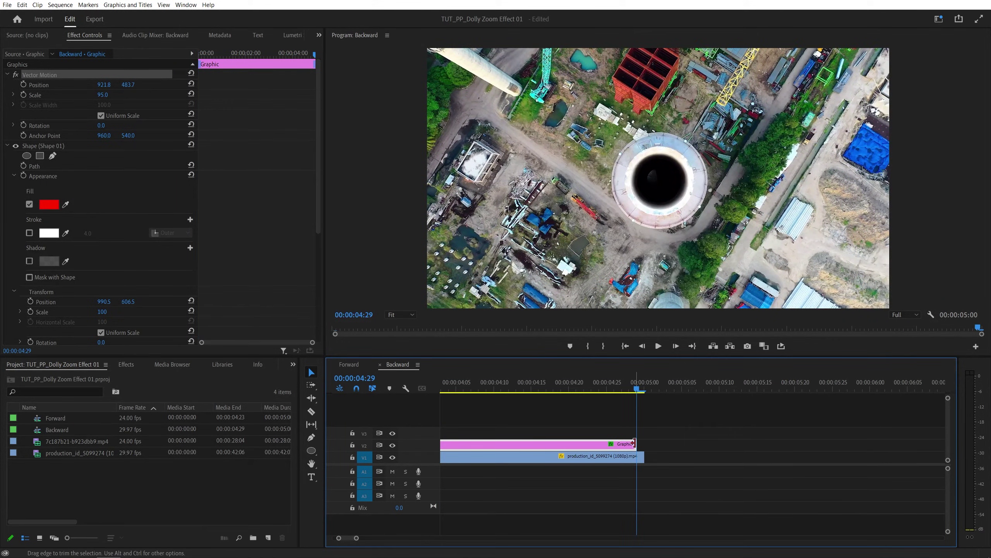
{"action": "left_click_drag", "start_coordinate": [634, 444], "coordinate": [639, 450]}
{"action": "key", "text": "alt"}
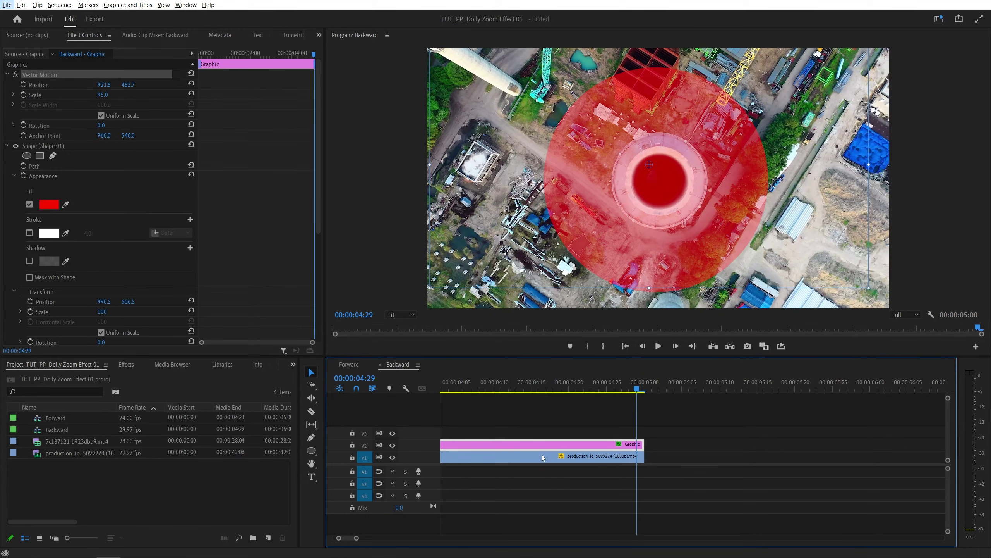
Set the tower clip's last frame to Scale 231.3 and Position 935.7, 524.5
{"action": "left_click", "coordinate": [531, 458]}
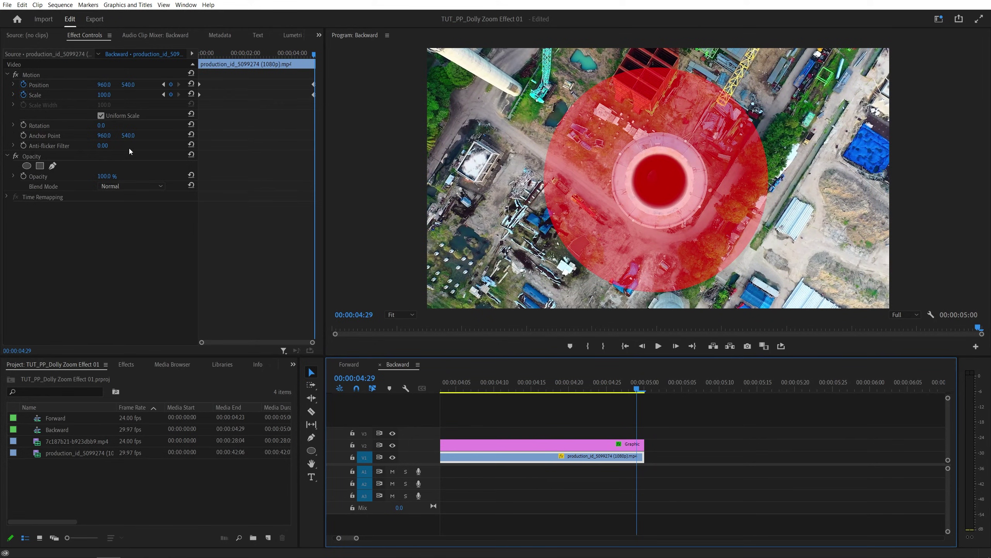
{"action": "left_click_drag", "start_coordinate": [111, 95], "coordinate": [163, 95]}
{"action": "mouse_move", "coordinate": [105, 84]}
{"action": "left_mouse_down"}
{"action": "mouse_move", "coordinate": [93, 85]}
{"action": "mouse_move", "coordinate": [125, 84]}
{"action": "mouse_move", "coordinate": [107, 85]}
{"action": "mouse_move", "coordinate": [111, 95]}
{"action": "left_mouse_up"}
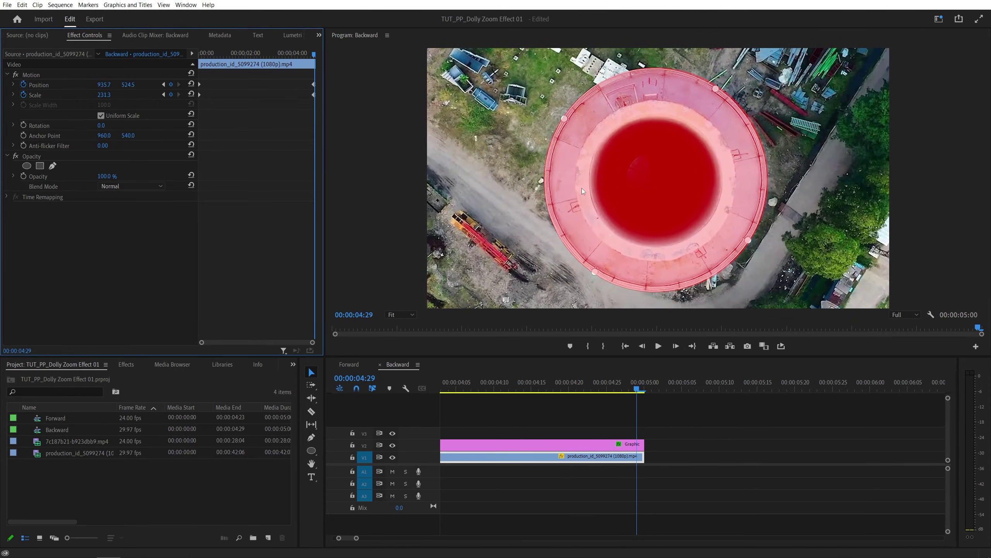
Delete the red guide circle and play the Backward sequence from the start
{"action": "key", "text": "minus"}
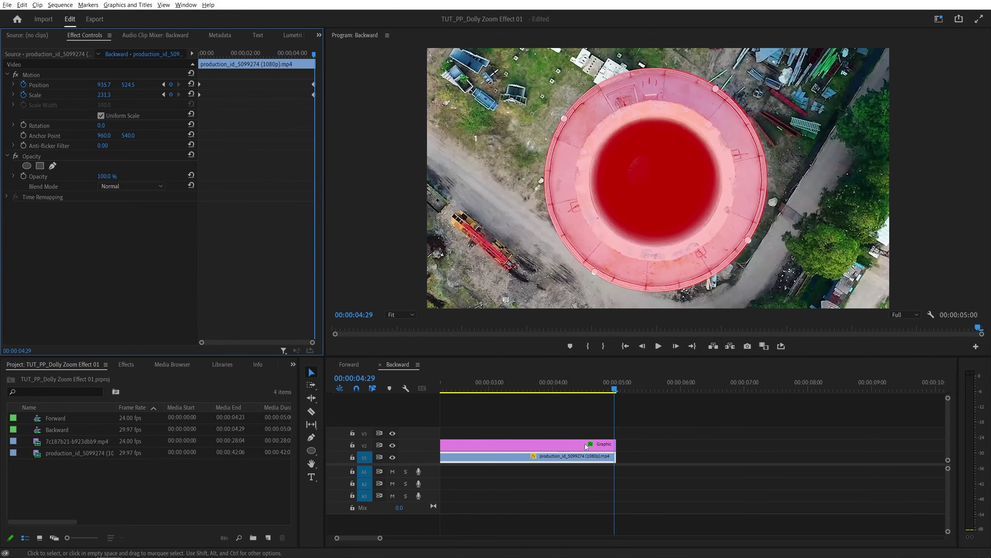
{"action": "left_click", "coordinate": [516, 447]}
{"action": "key", "text": "Delete"}
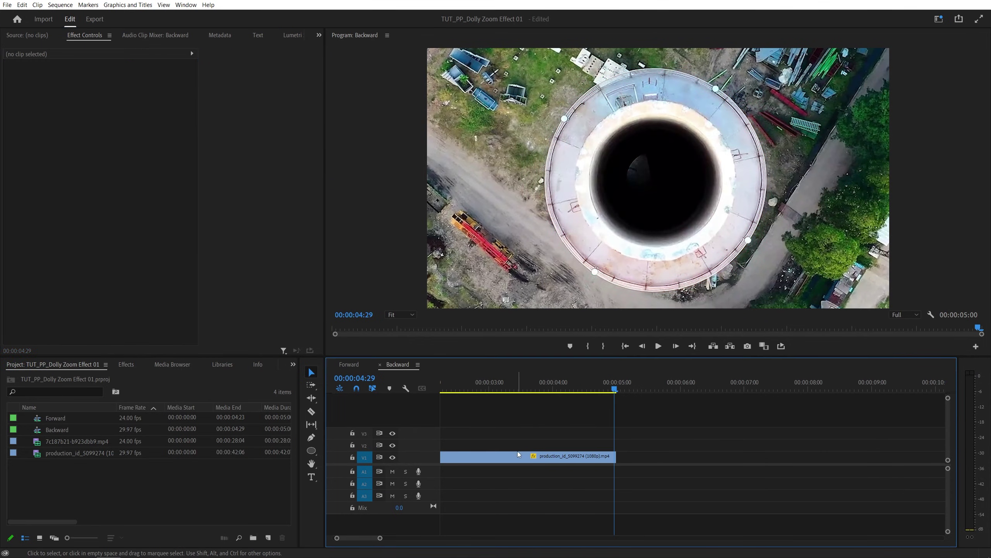
{"action": "key", "text": "minus"}
{"action": "key", "text": "minus"}
{"action": "key", "text": "space"}
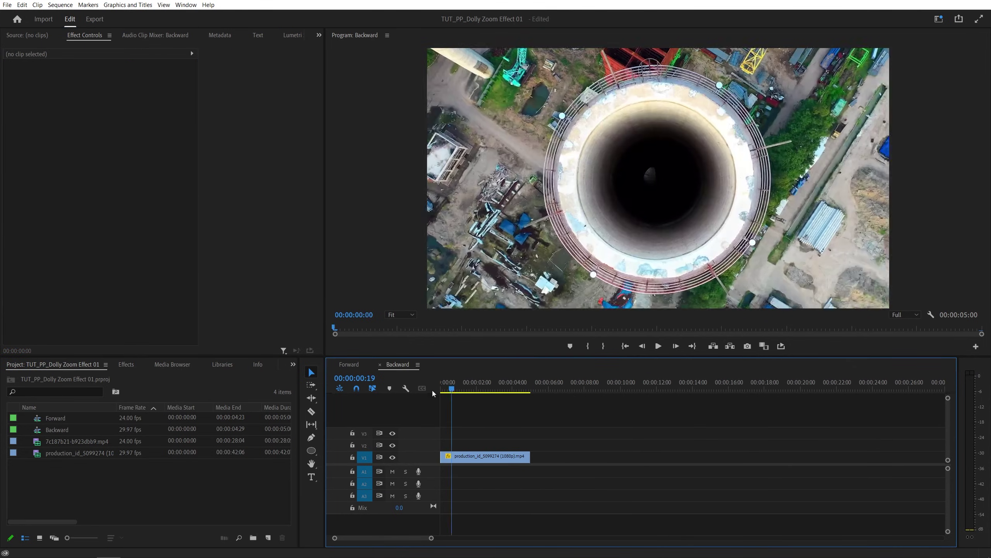